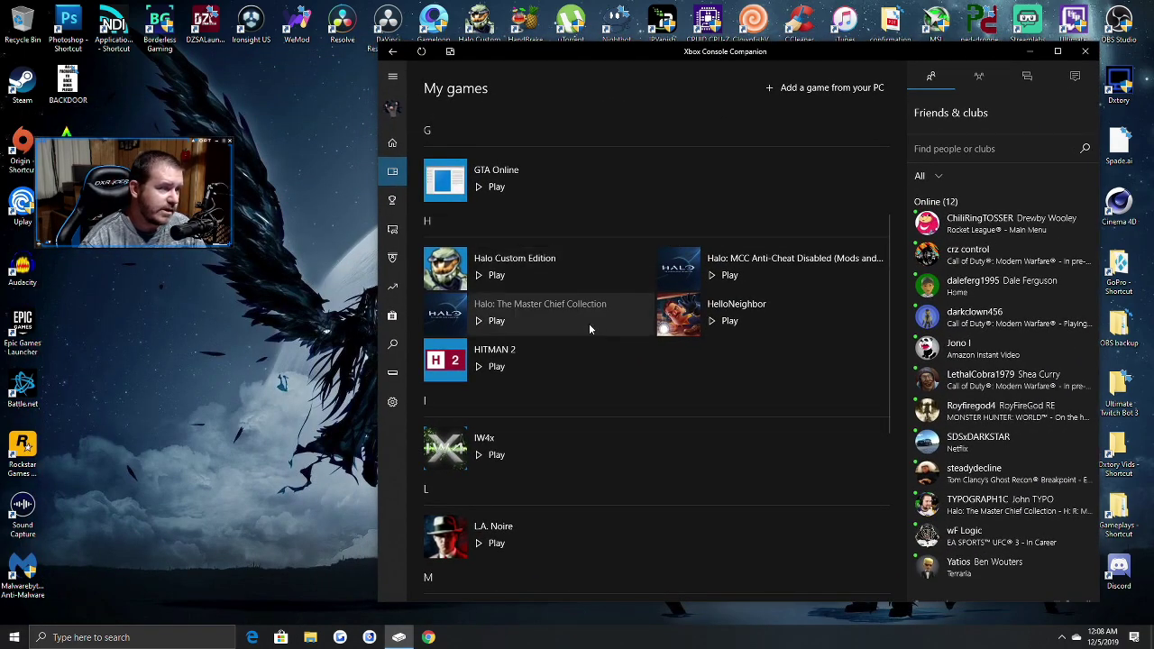
Dock the Xbox app window to the left half of the screen
{"action": "mouse_move", "coordinate": [809, 51]}
{"action": "left_mouse_down"}
{"action": "mouse_move", "coordinate": [704, 60]}
{"action": "mouse_move", "coordinate": [799, 64]}
{"action": "left_mouse_up"}
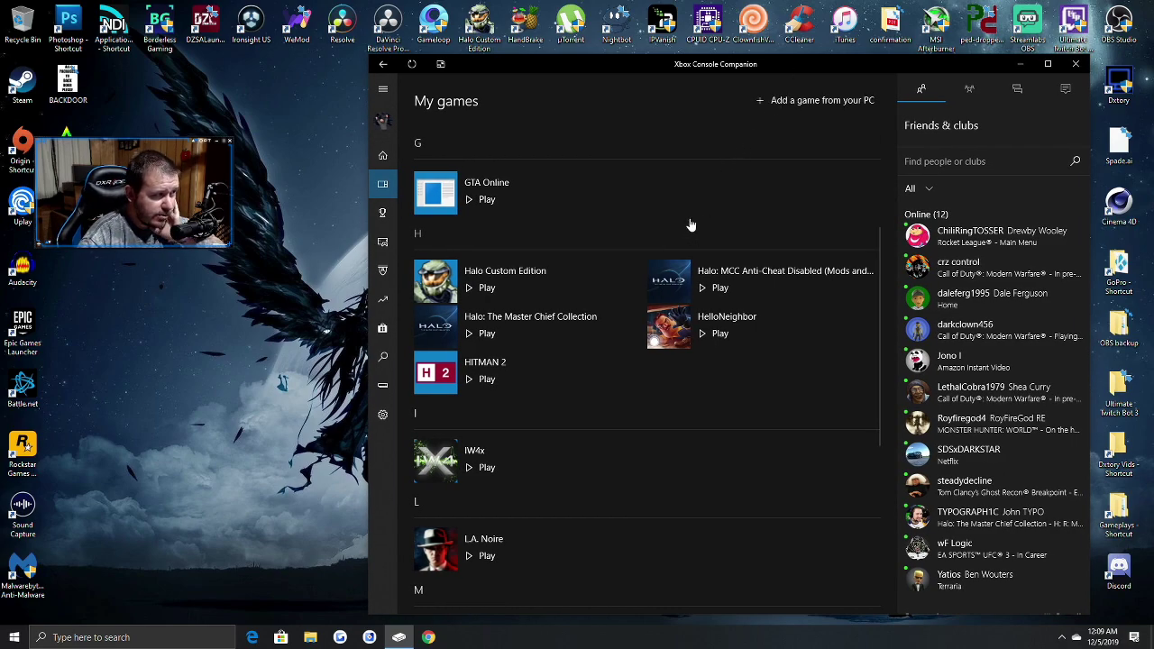
{"action": "scroll", "coordinate": [556, 459], "scroll_direction": "down", "scroll_amount": 1}
{"action": "scroll", "coordinate": [555, 459], "scroll_direction": "up", "scroll_amount": 1}
{"action": "left_click_drag", "start_coordinate": [724, 69], "coordinate": [2, 54]}
Open Windows Settings and search for 'apps' in the Find a setting box
{"action": "left_click", "coordinate": [14, 637]}
{"action": "left_click", "coordinate": [15, 583]}
{"action": "left_click", "coordinate": [14, 637]}
{"action": "left_click", "coordinate": [265, 170]}
{"action": "type", "text": "apps"}
{"action": "left_click_drag", "start_coordinate": [458, 32], "coordinate": [796, 45]}
In Apps & features, scroll the app list and expand Halo: The Master Chief Collection
{"action": "left_click", "coordinate": [587, 186]}
{"action": "left_click_drag", "start_coordinate": [854, 38], "coordinate": [709, 47]}
{"action": "scroll", "coordinate": [849, 279], "scroll_direction": "down", "scroll_amount": 4}
{"action": "scroll", "coordinate": [757, 338], "scroll_direction": "up", "scroll_amount": 4}
{"action": "scroll", "coordinate": [736, 357], "scroll_direction": "down", "scroll_amount": 10}
{"action": "scroll", "coordinate": [740, 360], "scroll_direction": "down", "scroll_amount": 5}
{"action": "scroll", "coordinate": [739, 354], "scroll_direction": "up", "scroll_amount": 5}
{"action": "scroll", "coordinate": [723, 338], "scroll_direction": "down", "scroll_amount": 8}
{"action": "scroll", "coordinate": [721, 352], "scroll_direction": "down", "scroll_amount": 8}
{"action": "scroll", "coordinate": [689, 375], "scroll_direction": "down", "scroll_amount": 10}
{"action": "left_click", "coordinate": [665, 367]}
{"action": "left_click", "coordinate": [655, 381]}
{"action": "scroll", "coordinate": [622, 316], "scroll_direction": "down", "scroll_amount": 3}
{"action": "scroll", "coordinate": [645, 311], "scroll_direction": "up", "scroll_amount": 3}
{"action": "scroll", "coordinate": [649, 308], "scroll_direction": "down", "scroll_amount": 5}
{"action": "left_click", "coordinate": [410, 206]}
{"action": "scroll", "coordinate": [460, 287], "scroll_direction": "up", "scroll_amount": 3}
{"action": "left_click", "coordinate": [378, 42]}
Expand Halo: The Master Chief Collection in the app list and choose Move to show drive options
{"action": "scroll", "coordinate": [749, 430], "scroll_direction": "down", "scroll_amount": 12}
{"action": "scroll", "coordinate": [689, 437], "scroll_direction": "down", "scroll_amount": 10}
{"action": "scroll", "coordinate": [687, 441], "scroll_direction": "down", "scroll_amount": 12}
{"action": "scroll", "coordinate": [688, 437], "scroll_direction": "down", "scroll_amount": 1}
{"action": "left_click", "coordinate": [689, 287]}
{"action": "left_click", "coordinate": [742, 329]}
Dismiss the Move drive popup and close the Settings window
{"action": "left_click", "coordinate": [1007, 188]}
{"action": "left_click", "coordinate": [1070, 42]}
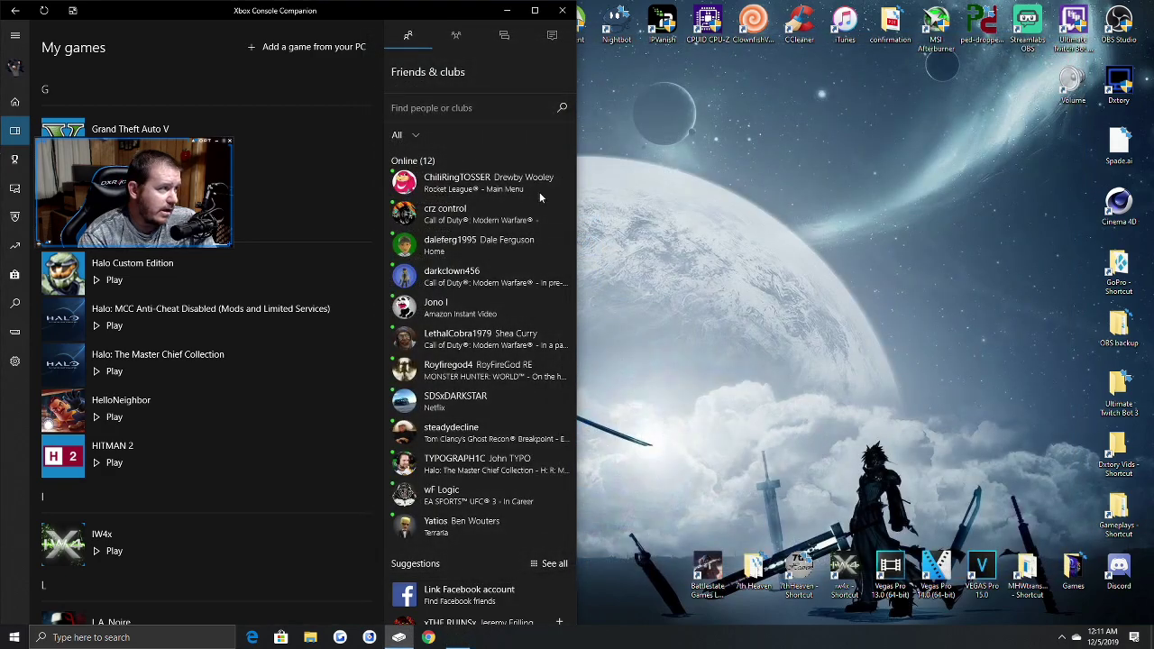